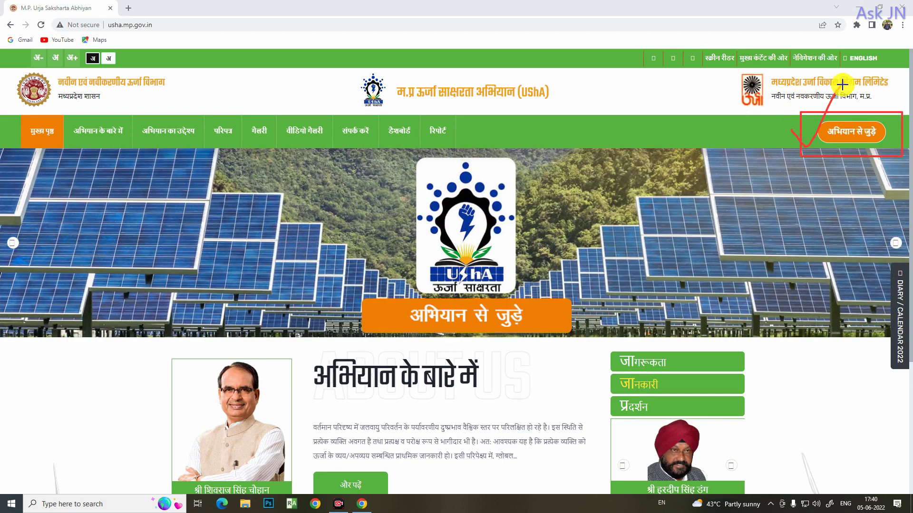
- Go to the अभियान से जुड़े page, dismiss the Mobile No. autofill, and choose new registration
{"action": "left_click", "coordinate": [851, 132]}
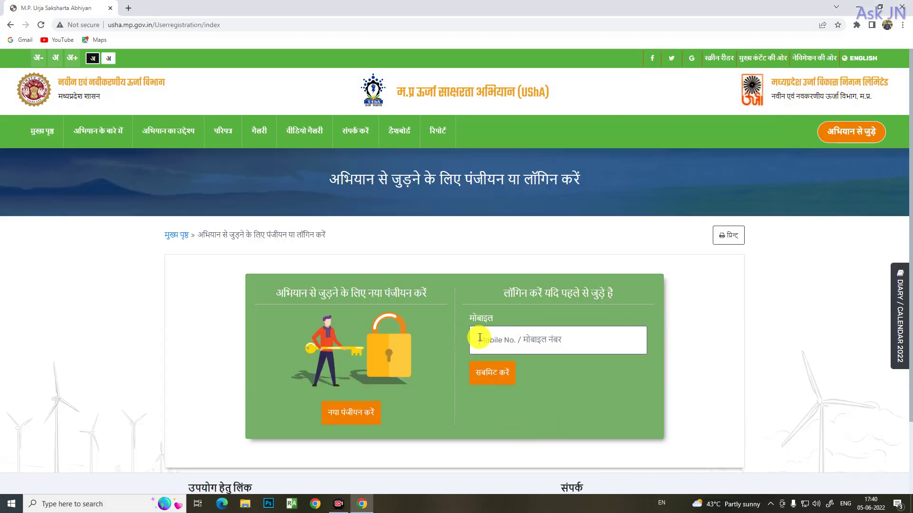
{"action": "scroll", "coordinate": [550, 334], "scroll_direction": "down", "scroll_amount": 2}
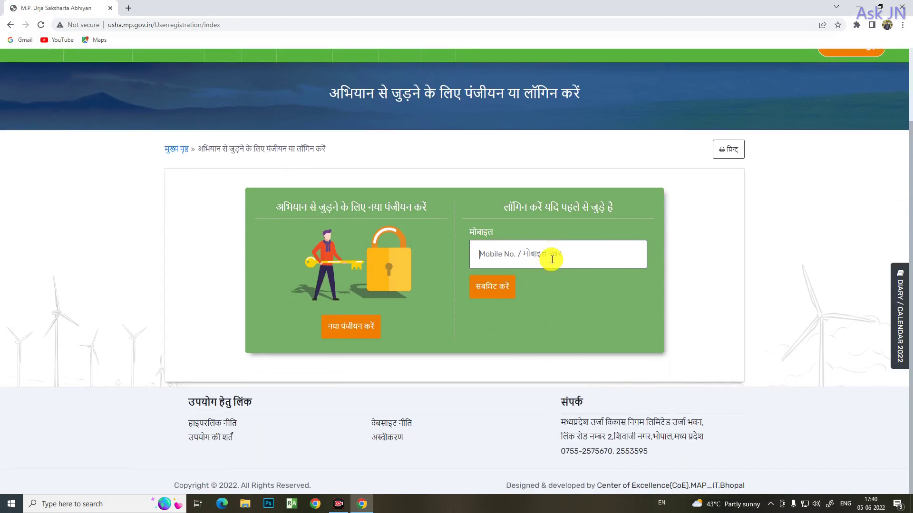
{"action": "left_click", "coordinate": [549, 256]}
{"action": "left_click", "coordinate": [494, 341]}
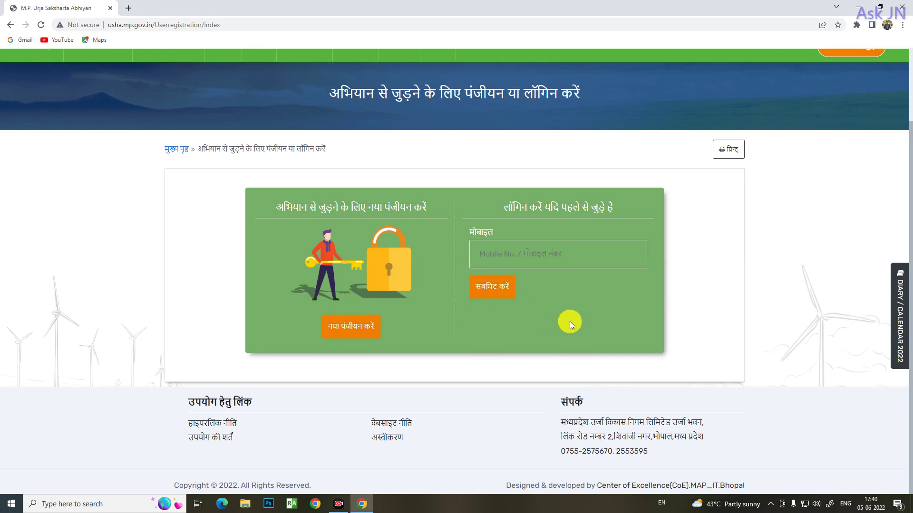
{"action": "left_click", "coordinate": [530, 254]}
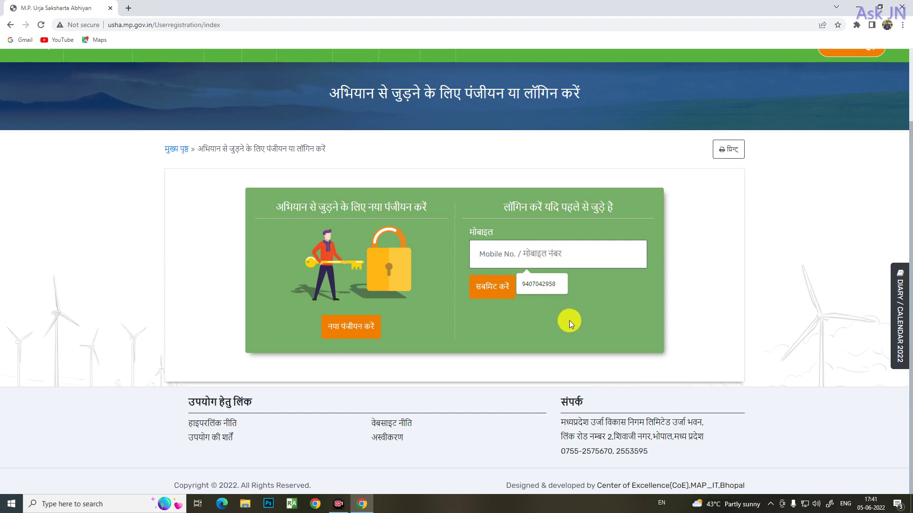
{"action": "left_click", "coordinate": [569, 321]}
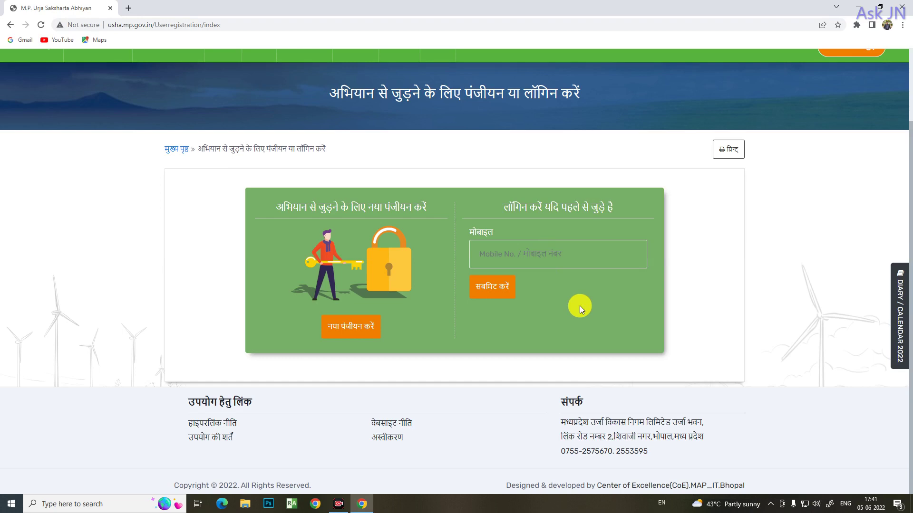
{"action": "left_click", "coordinate": [356, 331]}
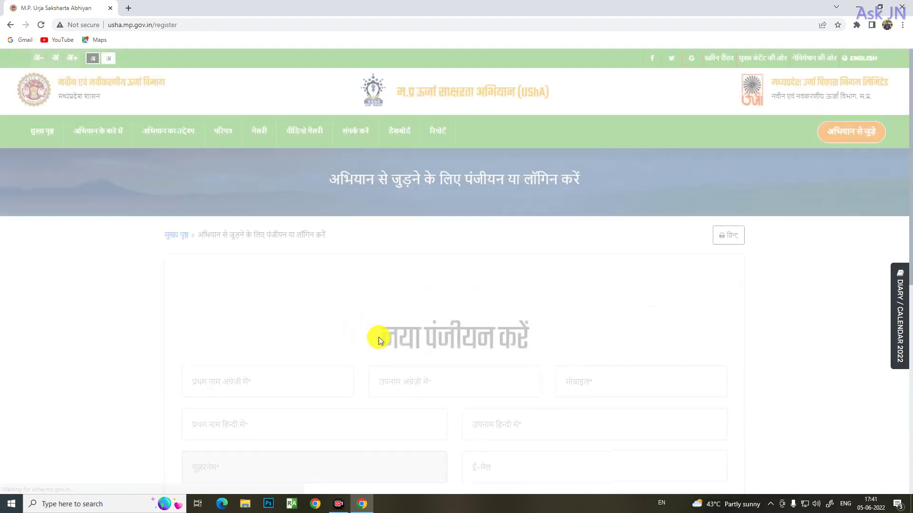
- Autofill the applicant's names, mobile, e-mail, gender, age 52, education, Urban area and Satna district
{"action": "scroll", "coordinate": [568, 333], "scroll_direction": "down", "scroll_amount": 5}
{"action": "scroll", "coordinate": [554, 323], "scroll_direction": "up", "scroll_amount": 3}
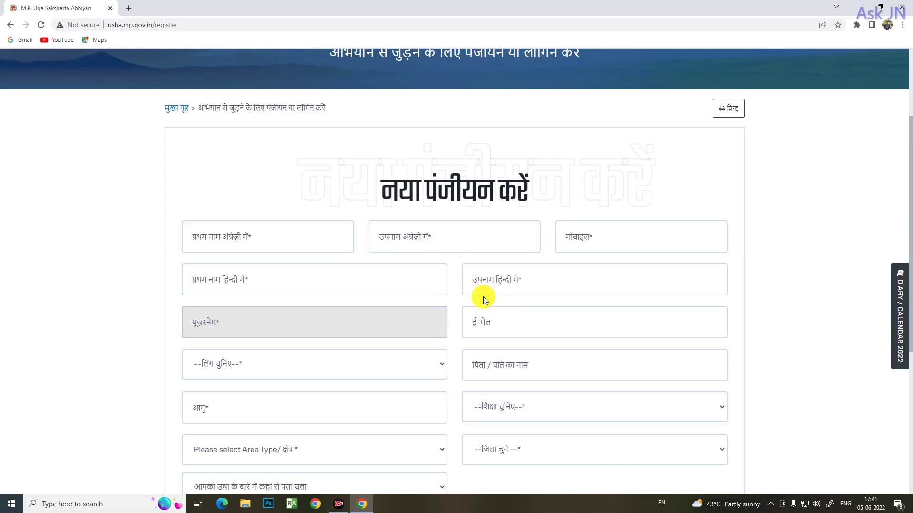
{"action": "scroll", "coordinate": [497, 305], "scroll_direction": "down", "scroll_amount": 3}
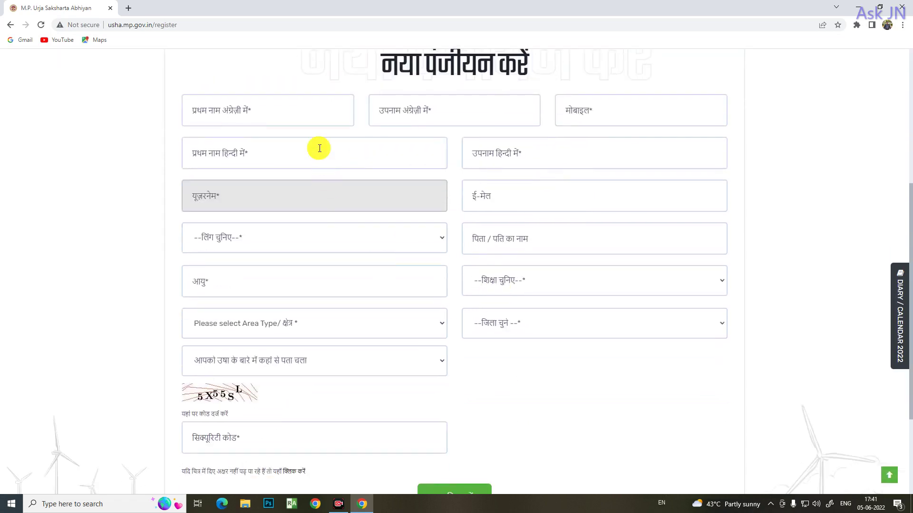
{"action": "left_click", "coordinate": [291, 119]}
{"action": "left_click", "coordinate": [456, 116]}
{"action": "left_click", "coordinate": [636, 115]}
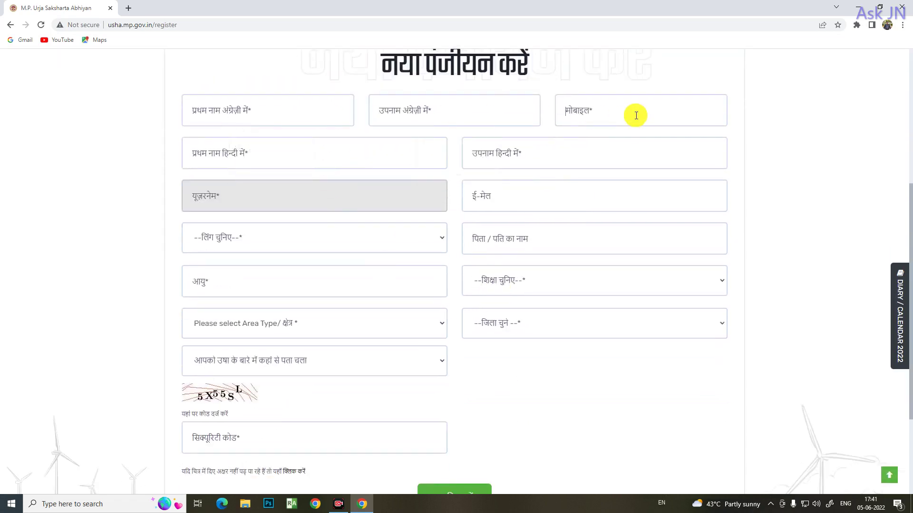
{"action": "left_click", "coordinate": [381, 159]}
{"action": "left_click", "coordinate": [526, 158]}
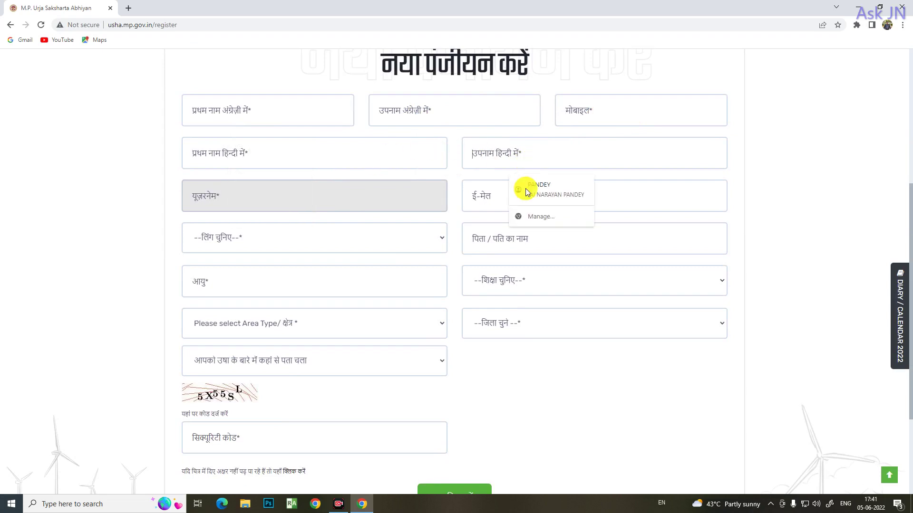
{"action": "left_click", "coordinate": [298, 240]}
{"action": "left_click", "coordinate": [537, 282]}
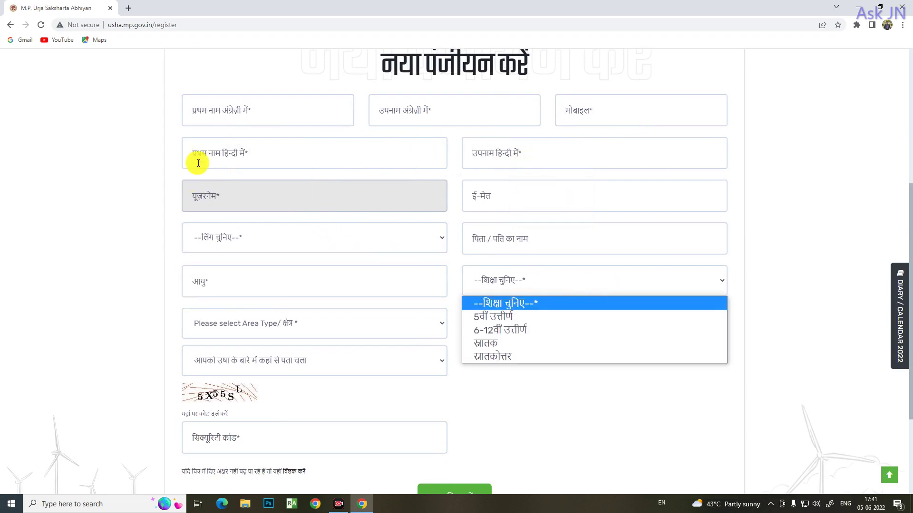
{"action": "left_click", "coordinate": [263, 114]}
{"action": "left_click", "coordinate": [269, 147]}
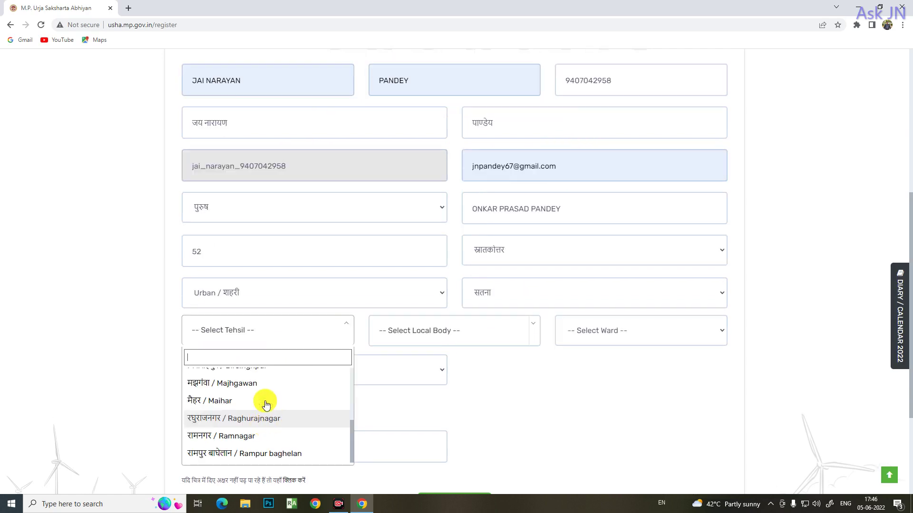
{"action": "scroll", "coordinate": [265, 403], "scroll_direction": "up", "scroll_amount": 1}
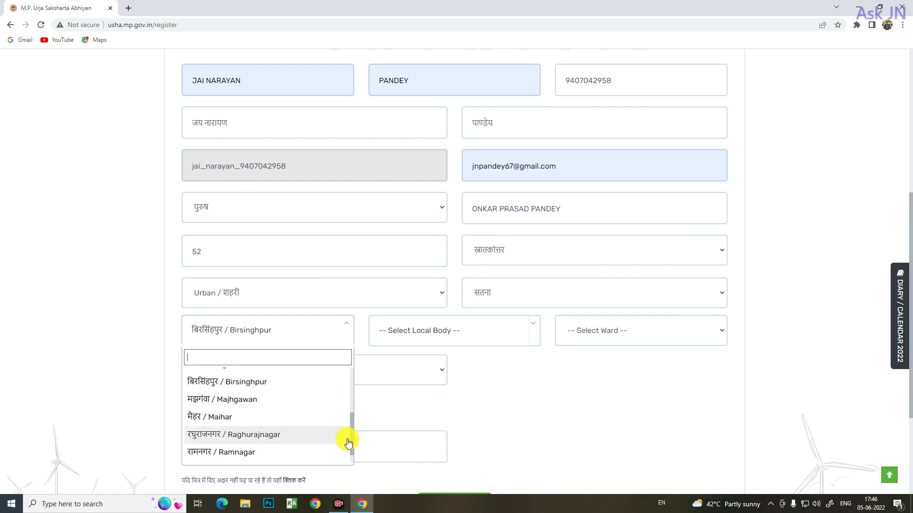
- Set the tehsil to Raghurajnagar and the local body to Satna
{"action": "scroll", "coordinate": [304, 370], "scroll_direction": "up", "scroll_amount": 1}
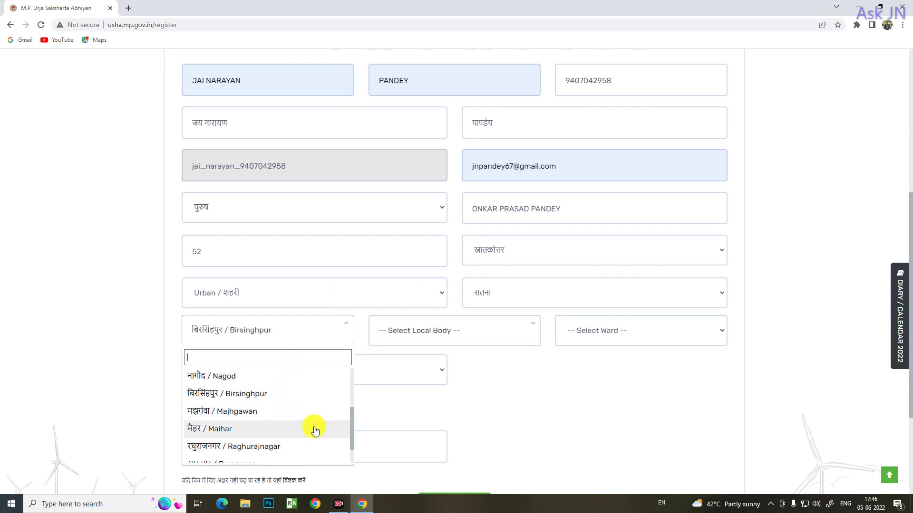
{"action": "scroll", "coordinate": [349, 431], "scroll_direction": "down", "scroll_amount": 2}
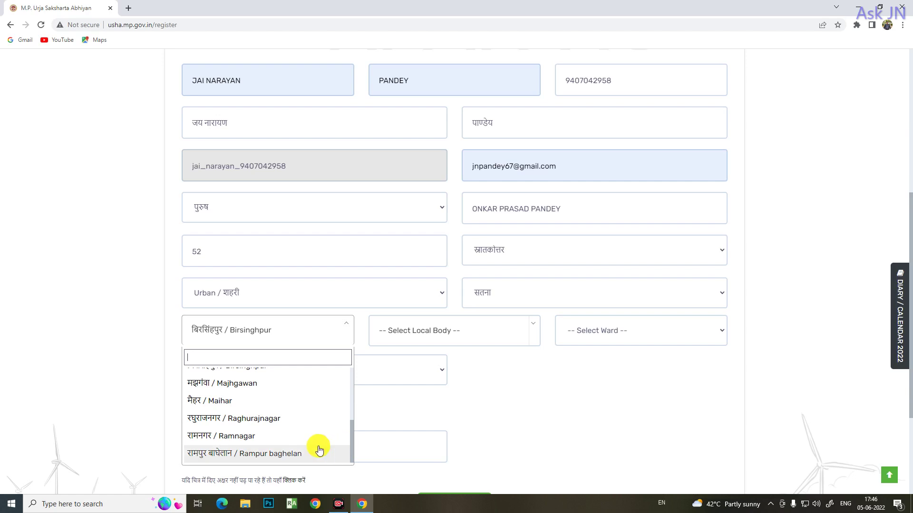
{"action": "left_click", "coordinate": [257, 419]}
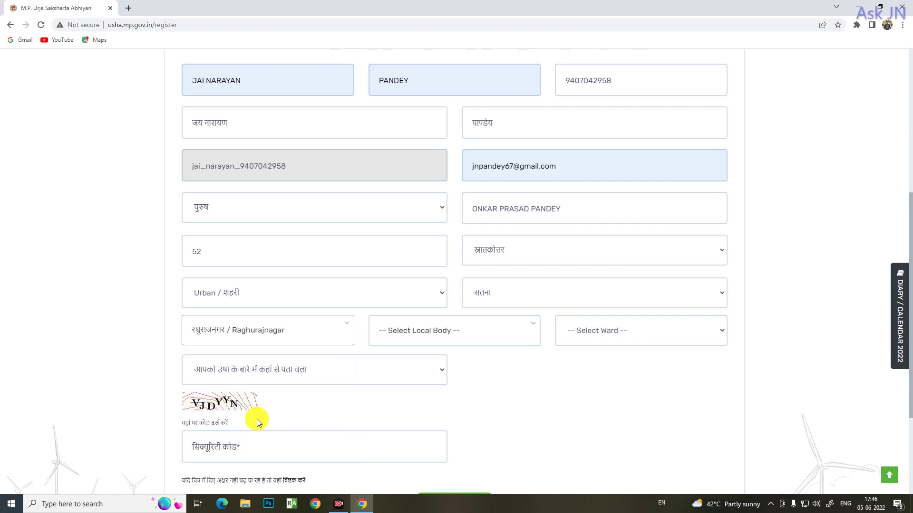
{"action": "left_click", "coordinate": [533, 332]}
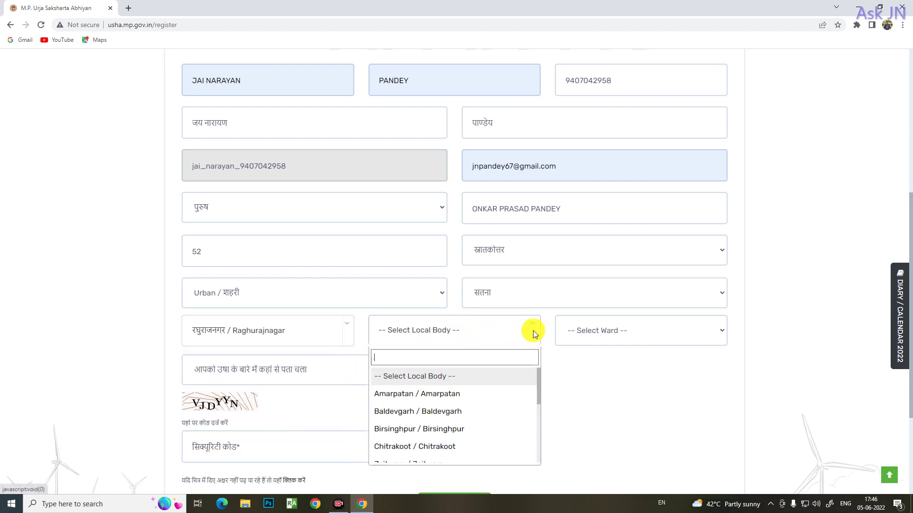
{"action": "scroll", "coordinate": [536, 380], "scroll_direction": "down", "scroll_amount": 1}
{"action": "scroll", "coordinate": [535, 381], "scroll_direction": "down", "scroll_amount": 1}
{"action": "left_click_drag", "start_coordinate": [538, 390], "coordinate": [541, 440]}
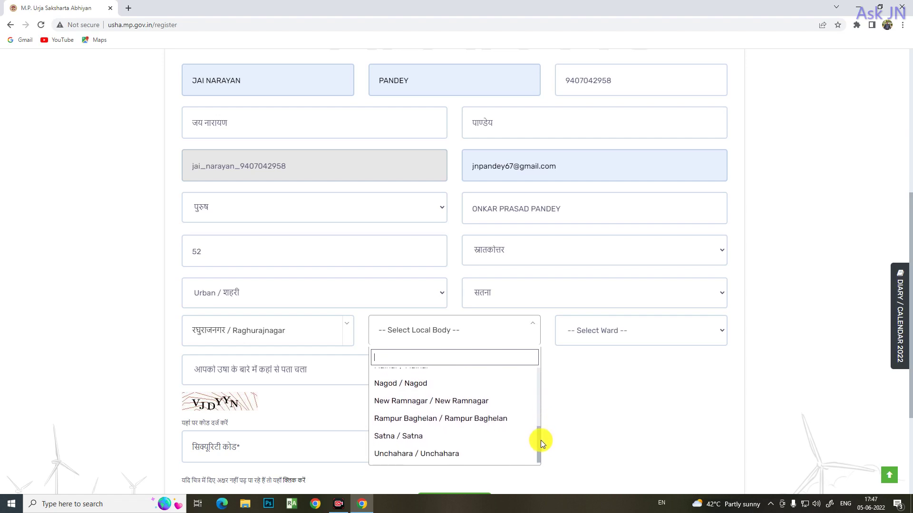
{"action": "left_click", "coordinate": [430, 436]}
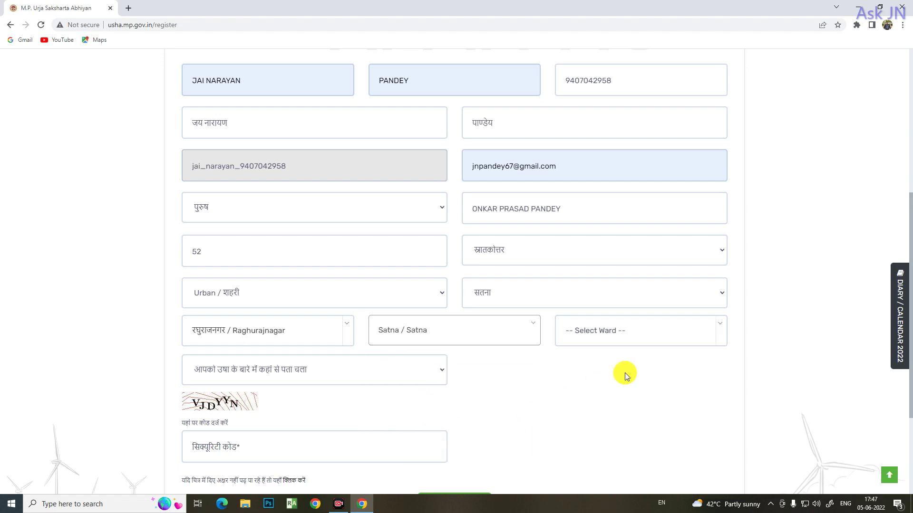
- Choose 'Satna (M Corp.) - Ward No.22' as the ward
{"action": "left_click", "coordinate": [719, 331]}
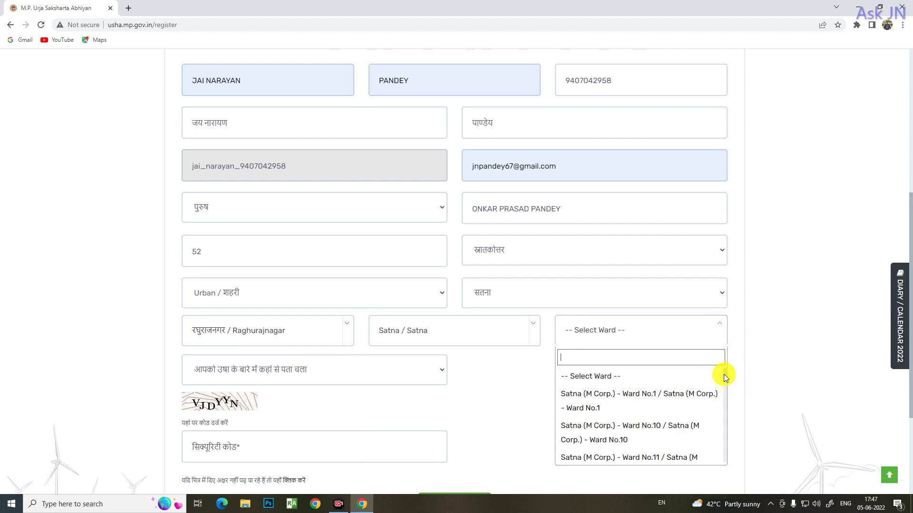
{"action": "left_click_drag", "start_coordinate": [724, 374], "coordinate": [725, 384]}
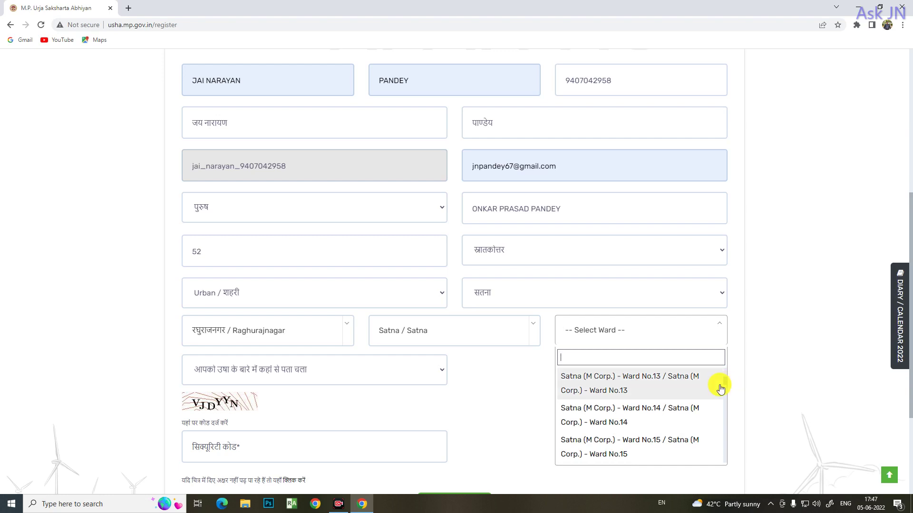
{"action": "left_click_drag", "start_coordinate": [724, 381], "coordinate": [720, 398]}
{"action": "left_click", "coordinate": [637, 443]}
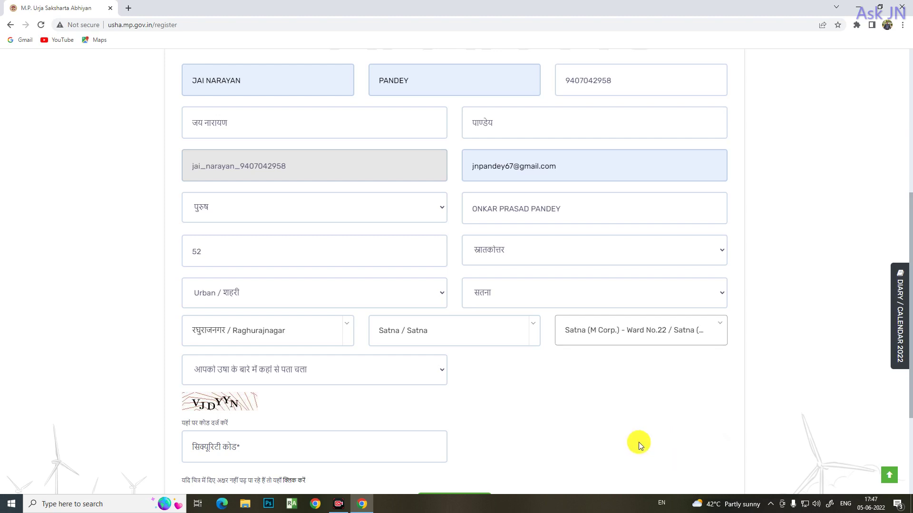
- Select 'किसी सरकारी विभाग / अधिकारी के माध्यम से' as how you heard about UShA
{"action": "left_click", "coordinate": [318, 369]}
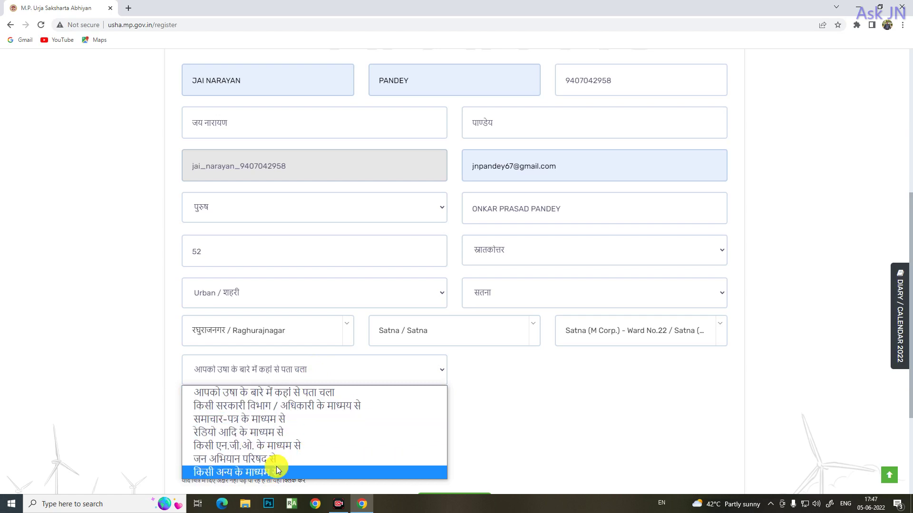
{"action": "left_click", "coordinate": [271, 406]}
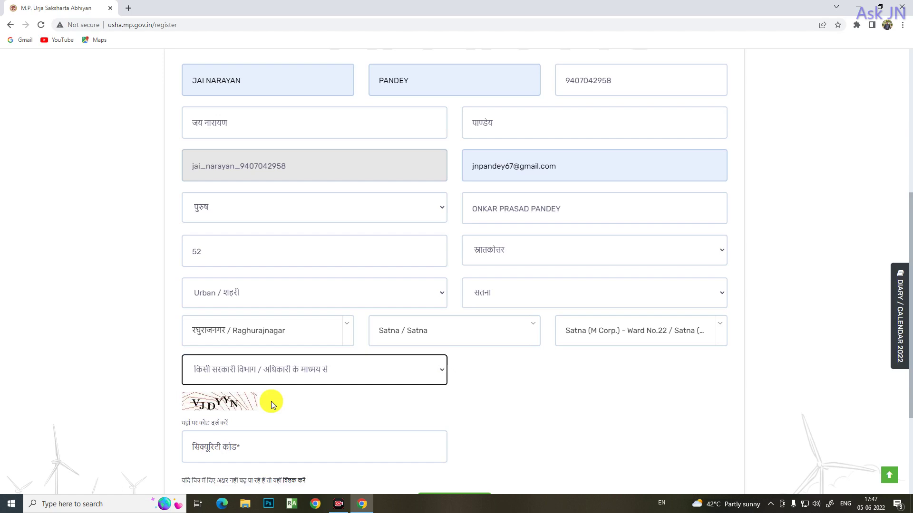
{"action": "scroll", "coordinate": [244, 438], "scroll_direction": "down", "scroll_amount": 3}
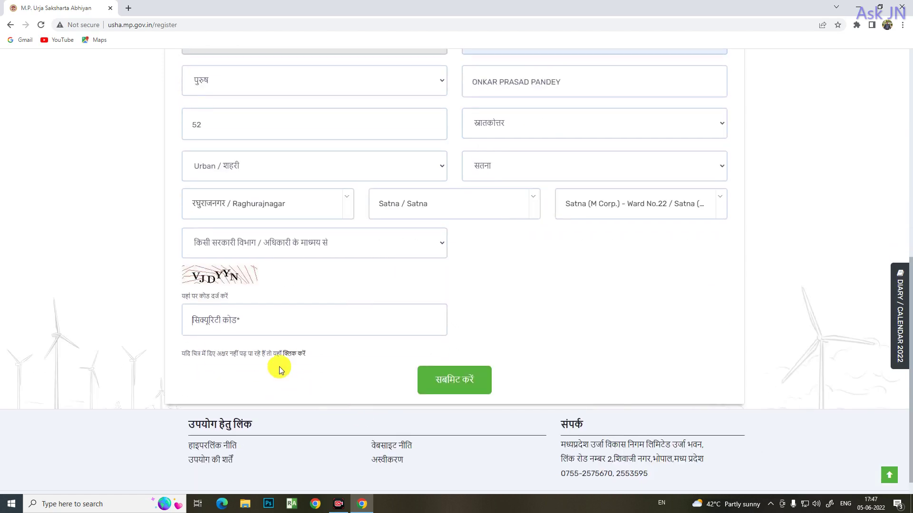
- Enter the displayed captcha as the security code and submit the registration
{"action": "left_click", "coordinate": [255, 323]}
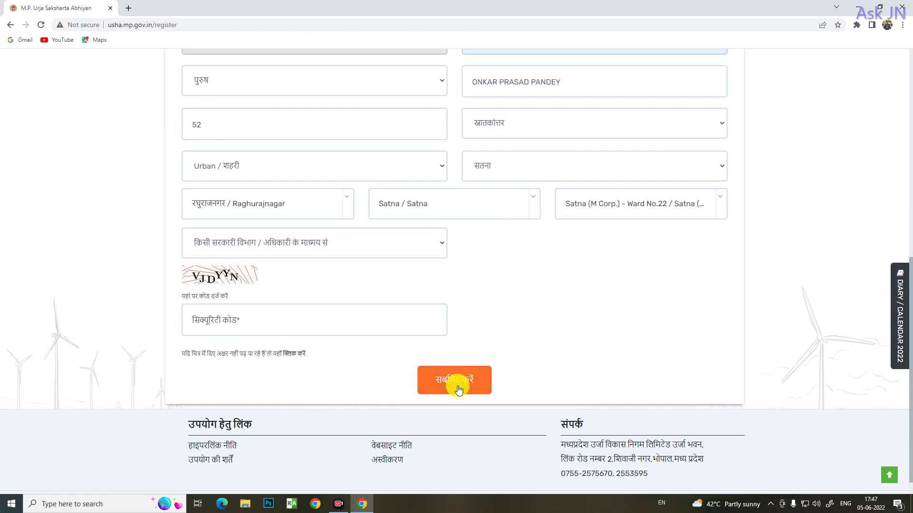
{"action": "type", "text": "VJDYYN"}
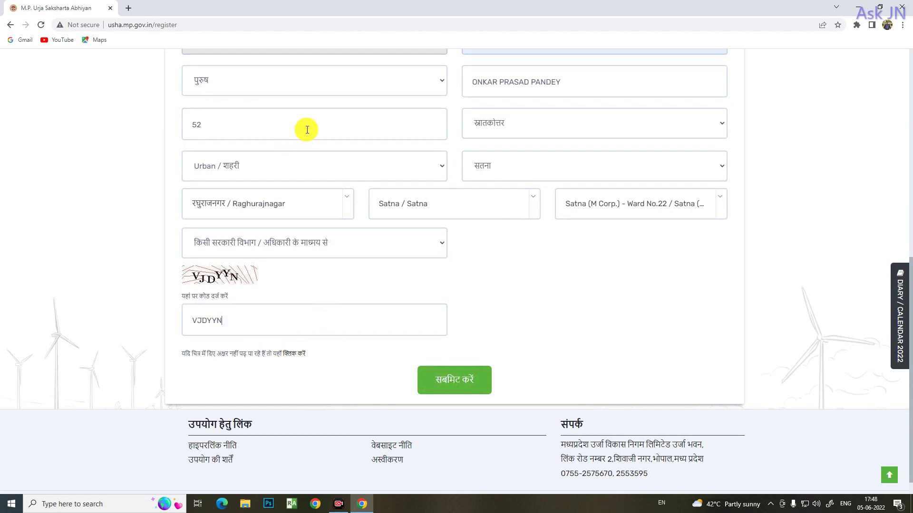
{"action": "scroll", "coordinate": [554, 336], "scroll_direction": "up", "scroll_amount": 8}
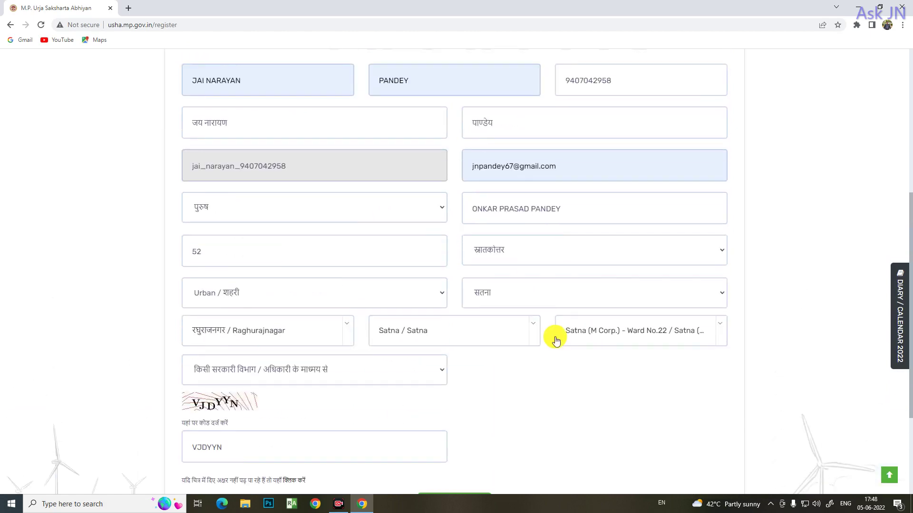
{"action": "scroll", "coordinate": [554, 336], "scroll_direction": "down", "scroll_amount": 3}
{"action": "scroll", "coordinate": [555, 336], "scroll_direction": "down", "scroll_amount": 3}
{"action": "scroll", "coordinate": [548, 294], "scroll_direction": "down", "scroll_amount": 4}
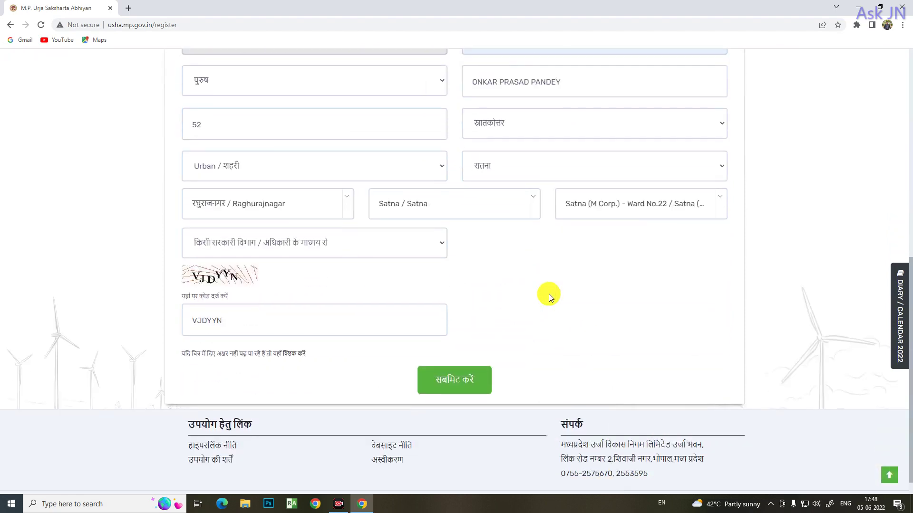
{"action": "left_click", "coordinate": [462, 365]}
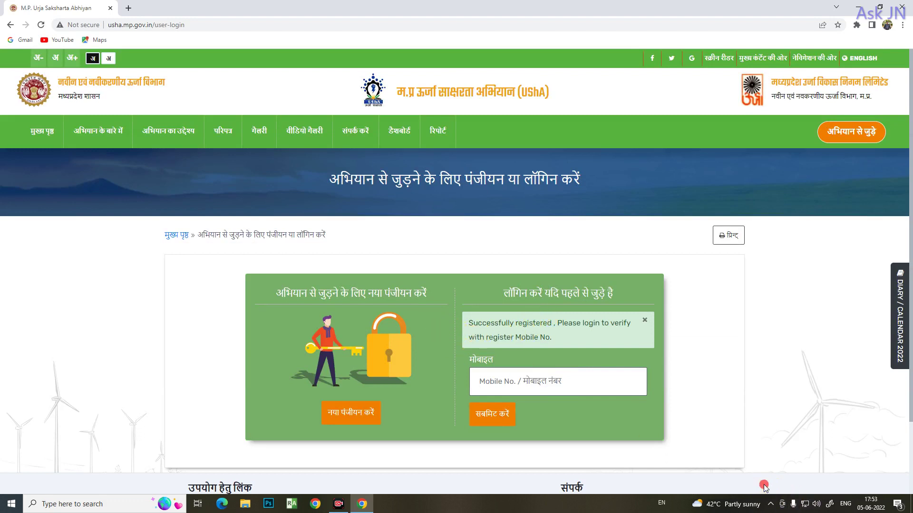
- Fill the login Mobile field with the registered number from the browser's saved suggestion
{"action": "left_click_drag", "start_coordinate": [428, 330], "coordinate": [486, 294]}
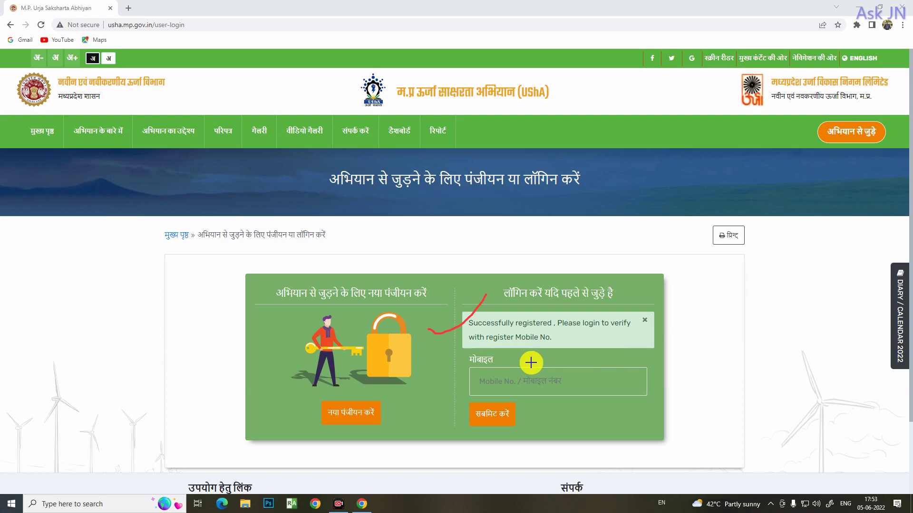
{"action": "left_click", "coordinate": [528, 380]}
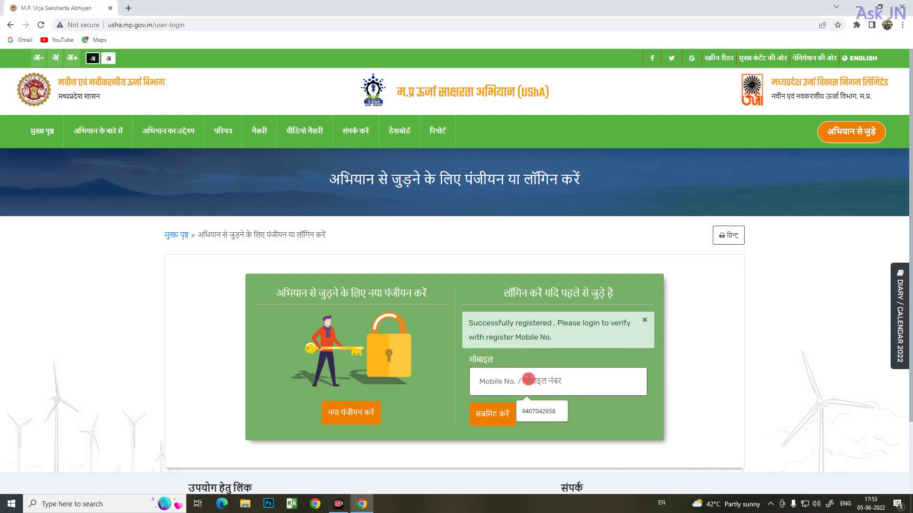
{"action": "left_click", "coordinate": [537, 412]}
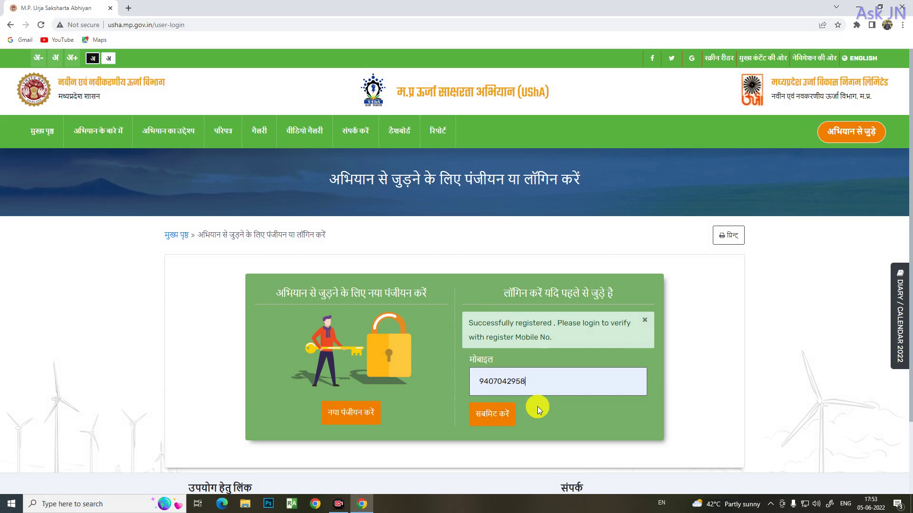
- Request an OTP for the mobile number and submit the received 6-digit code
{"action": "left_click", "coordinate": [486, 417]}
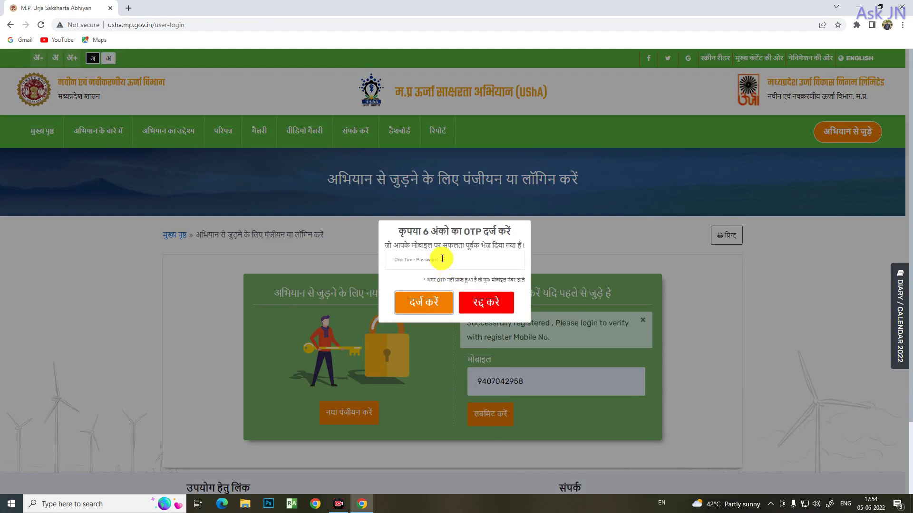
{"action": "left_click", "coordinate": [441, 261]}
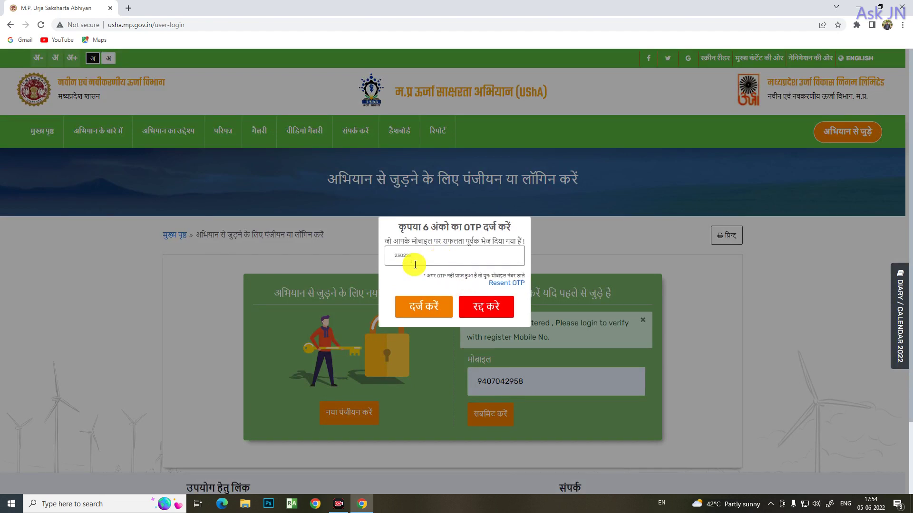
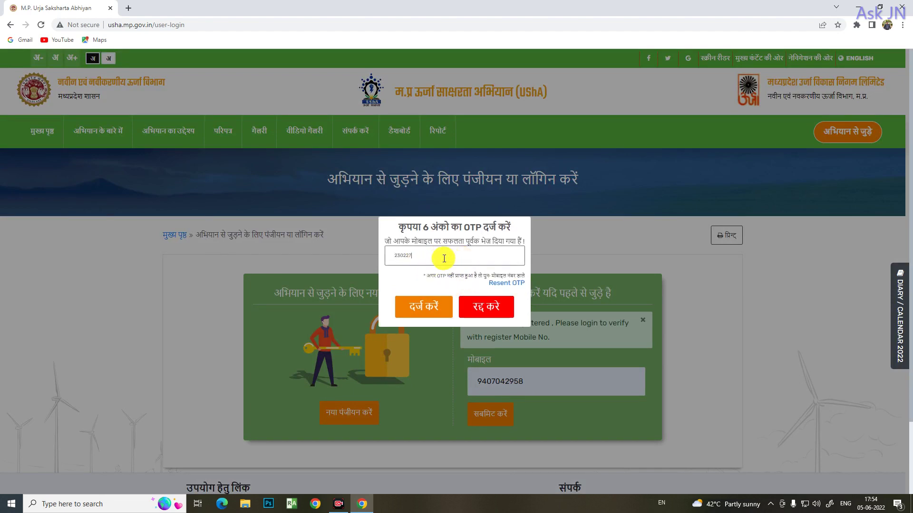
{"action": "left_click", "coordinate": [423, 306]}
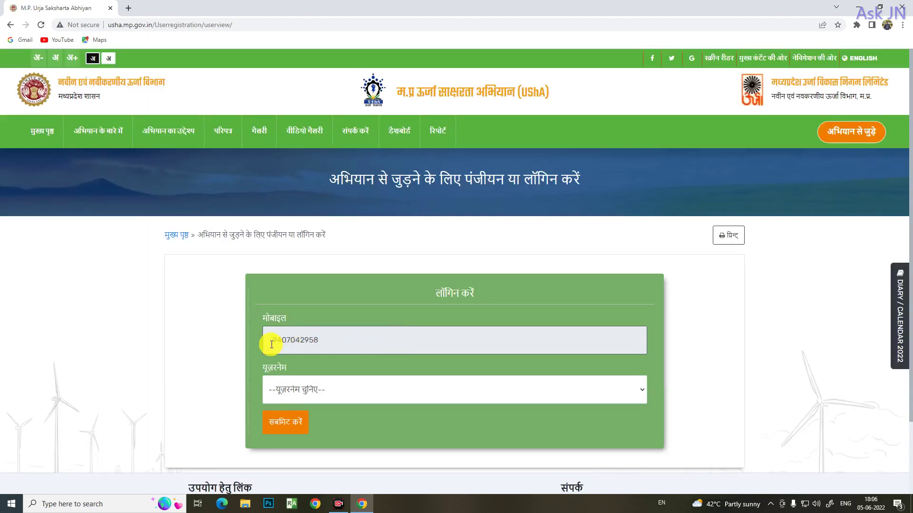
- Pick the account's username from the यूज़रनेम list and log in to the dashboard
{"action": "left_click_drag", "start_coordinate": [267, 339], "coordinate": [335, 344]}
{"action": "left_click", "coordinate": [330, 344]}
{"action": "left_click_drag", "start_coordinate": [275, 340], "coordinate": [337, 342]}
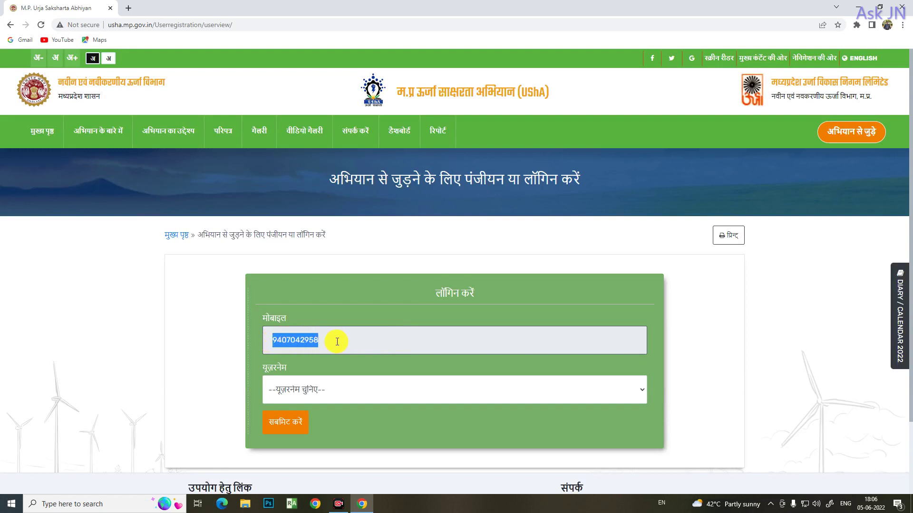
{"action": "left_click", "coordinate": [325, 396]}
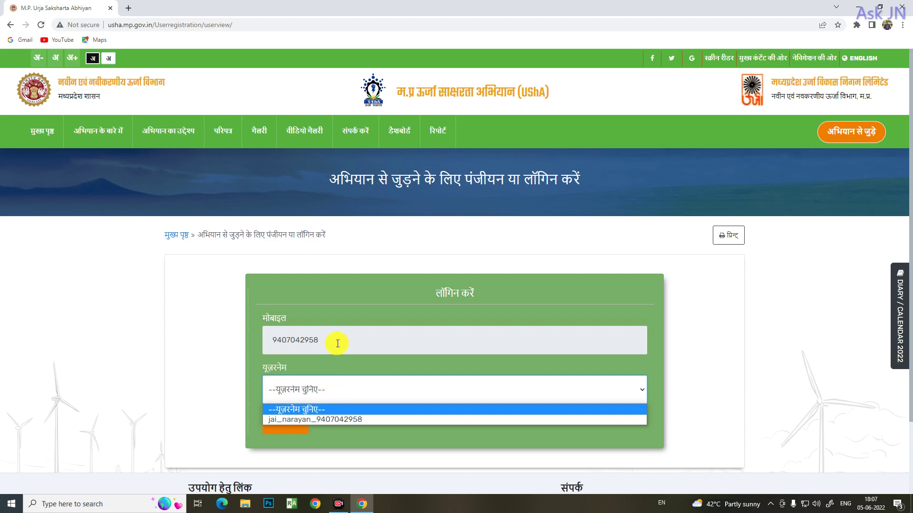
{"action": "left_click", "coordinate": [350, 420]}
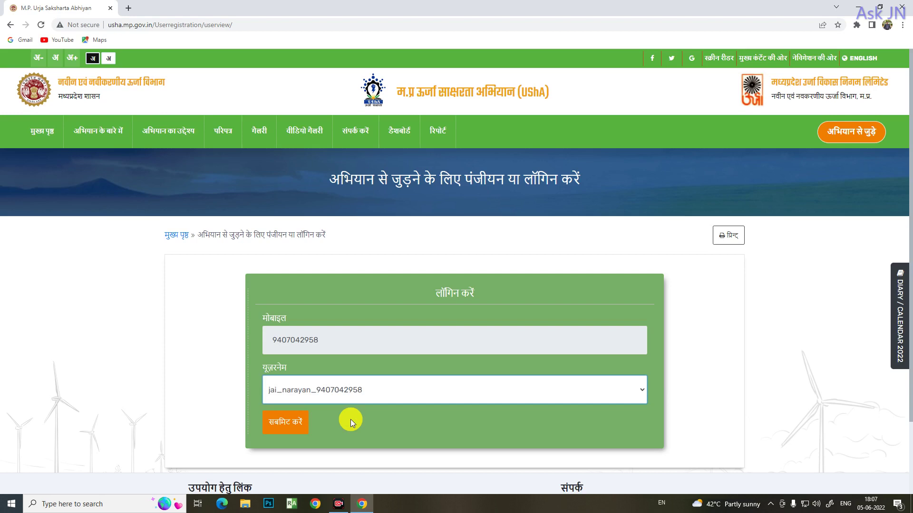
{"action": "left_click", "coordinate": [285, 421]}
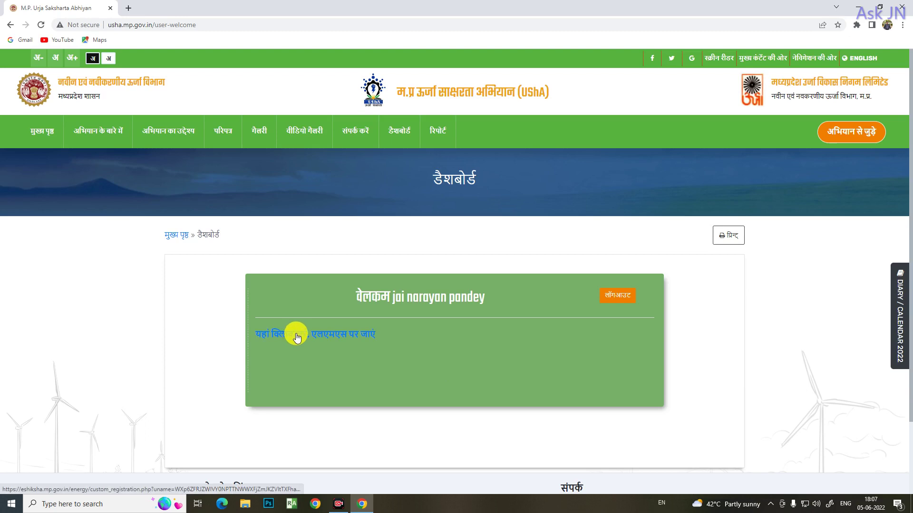
- Follow the 'यहां क्लिक करें, एलएमएस पर जाएं' link to open e-Shiksha LMS in a new tab
{"action": "left_click", "coordinate": [348, 342]}
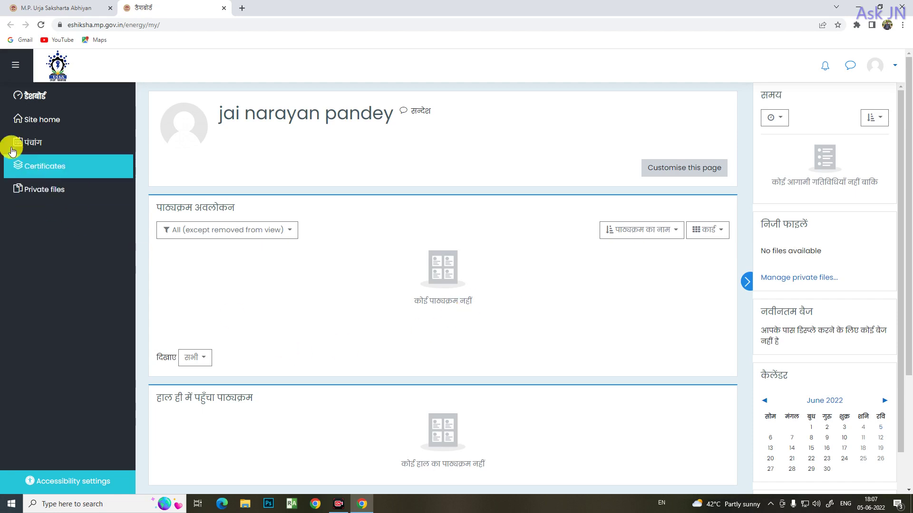
{"action": "left_click", "coordinate": [288, 233]}
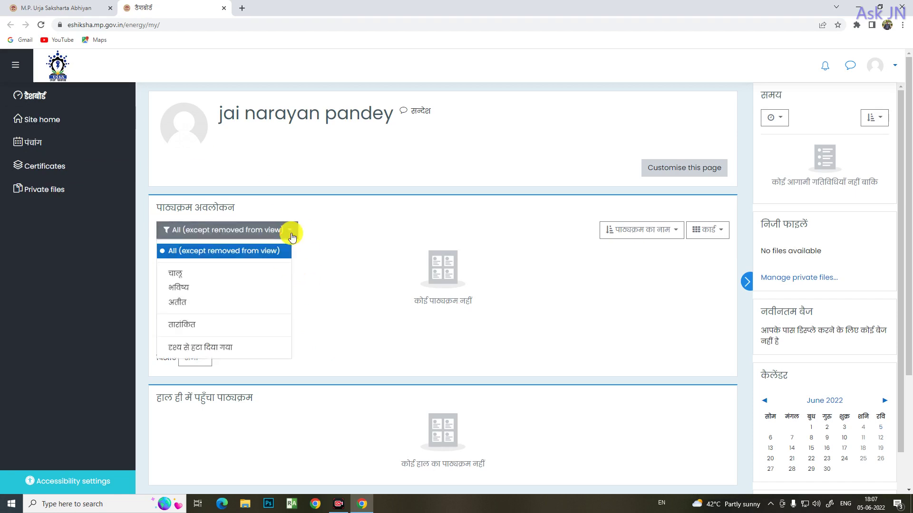
{"action": "left_click", "coordinate": [360, 293]}
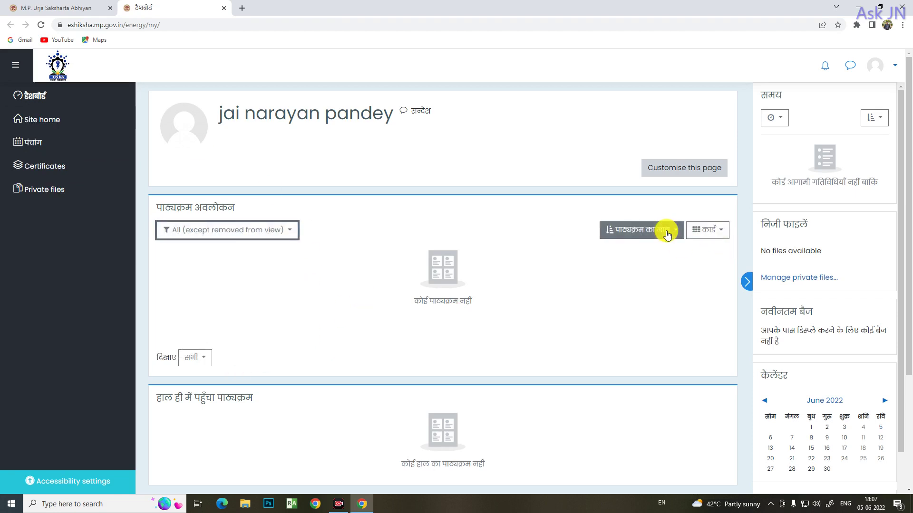
{"action": "left_click", "coordinate": [676, 236]}
{"action": "left_click", "coordinate": [704, 230]}
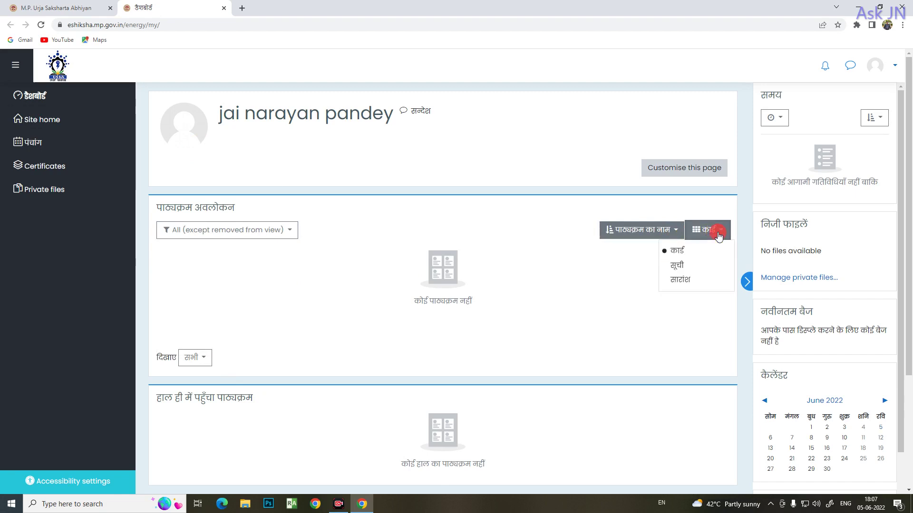
{"action": "left_click", "coordinate": [678, 244]}
{"action": "left_click", "coordinate": [204, 359]}
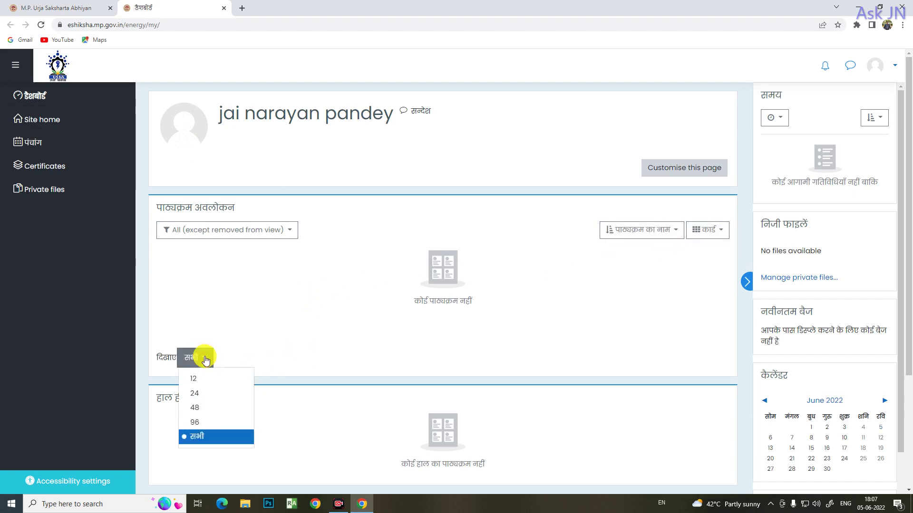
{"action": "left_click", "coordinate": [335, 314]}
{"action": "scroll", "coordinate": [409, 306], "scroll_direction": "down", "scroll_amount": 3}
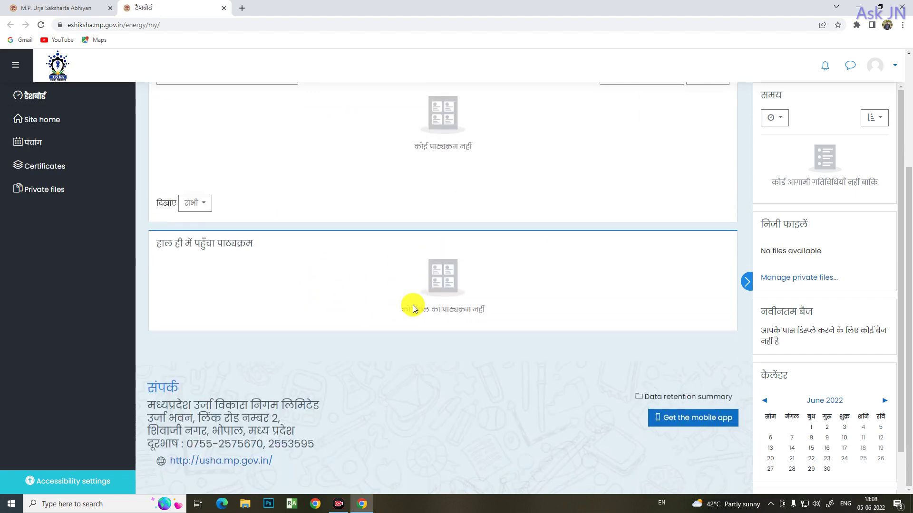
{"action": "scroll", "coordinate": [414, 305], "scroll_direction": "up", "scroll_amount": 3}
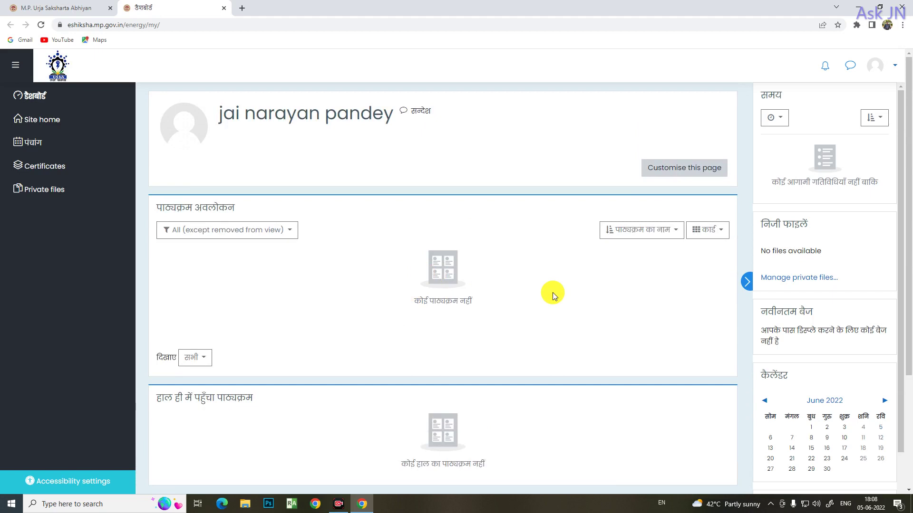
{"action": "scroll", "coordinate": [552, 292], "scroll_direction": "down", "scroll_amount": 3}
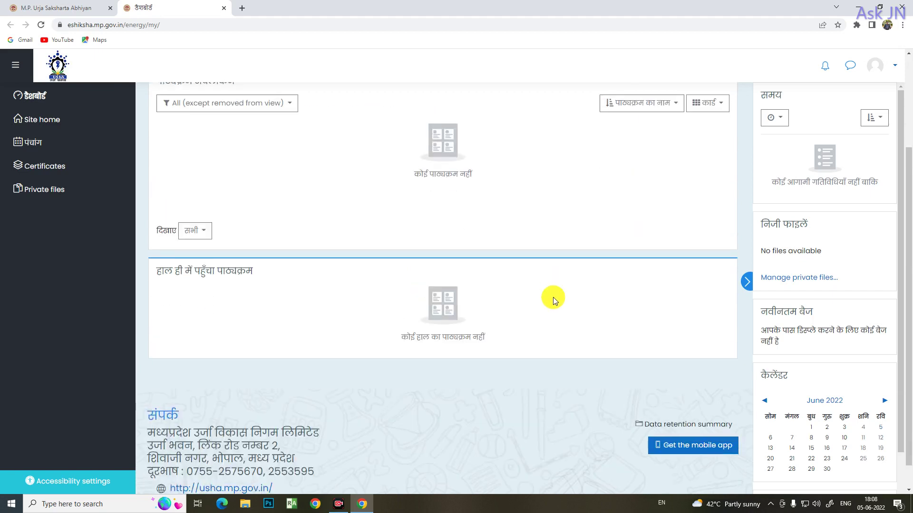
{"action": "scroll", "coordinate": [552, 299], "scroll_direction": "up", "scroll_amount": 3}
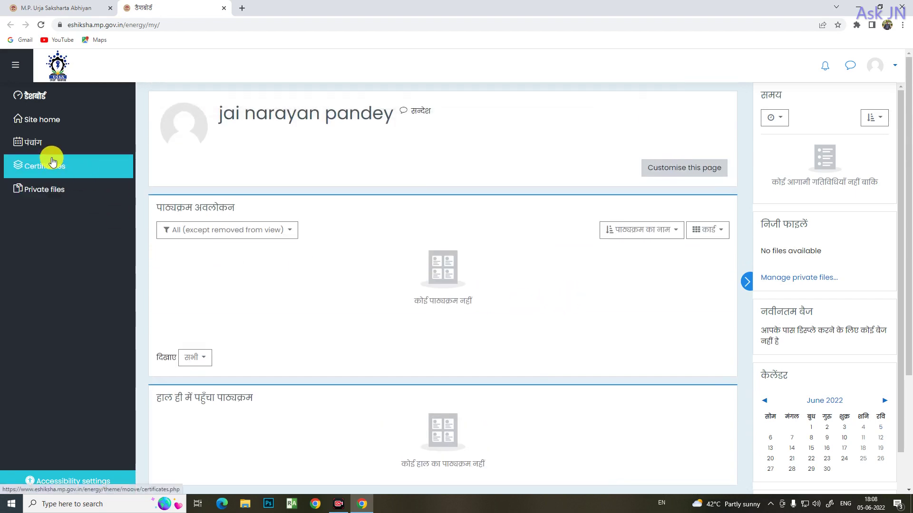
{"action": "left_click", "coordinate": [51, 124]}
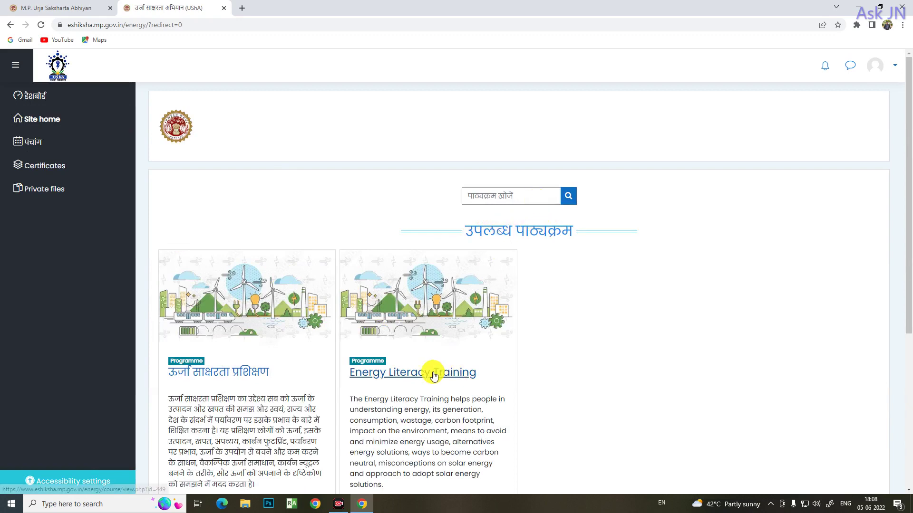
- Scroll to the site's course cards and open ऊर्जा साक्षरता प्रशिक्षण via its Access button
{"action": "scroll", "coordinate": [437, 371], "scroll_direction": "down", "scroll_amount": 2}
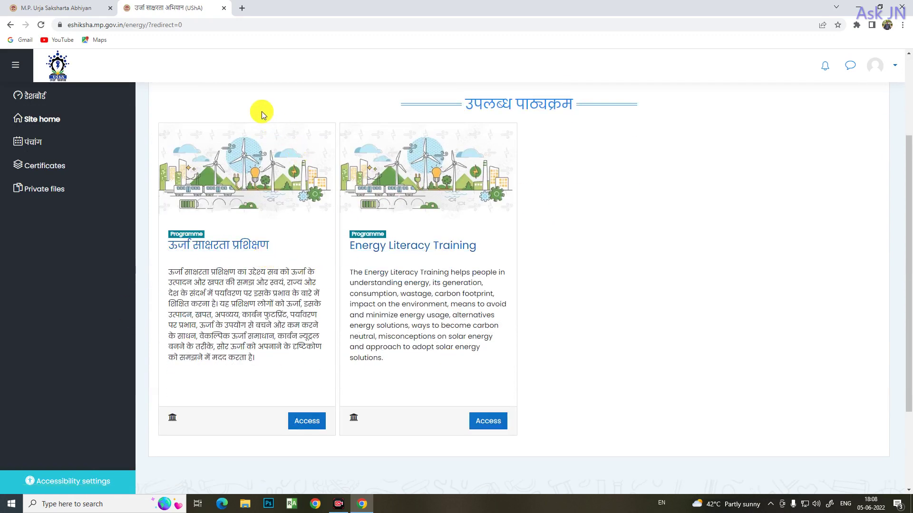
{"action": "left_click", "coordinate": [261, 380]}
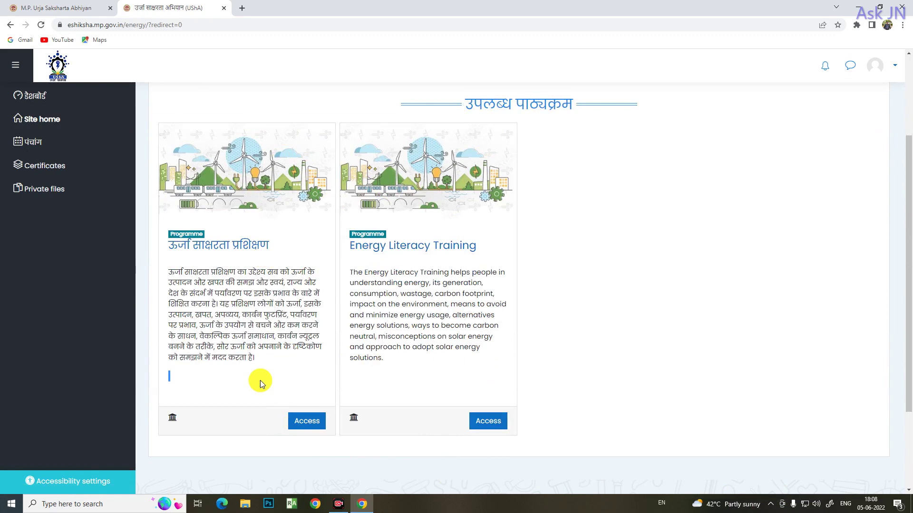
{"action": "left_click_drag", "start_coordinate": [174, 272], "coordinate": [257, 351]}
{"action": "left_click_drag", "start_coordinate": [353, 272], "coordinate": [463, 360]}
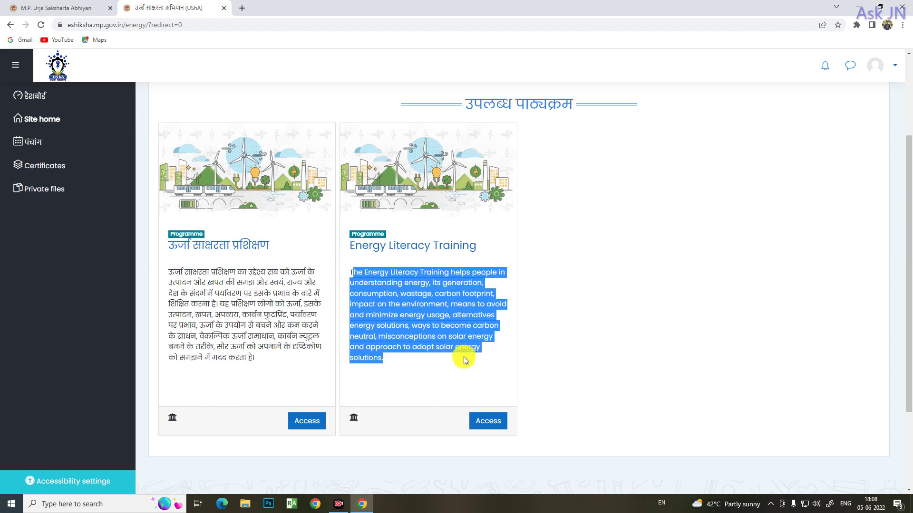
{"action": "left_click", "coordinate": [267, 309]}
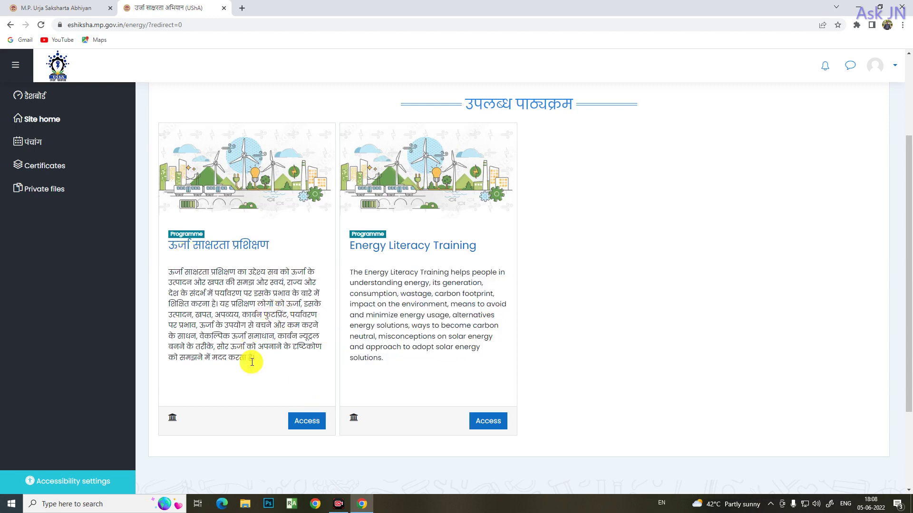
{"action": "left_click", "coordinate": [304, 421]}
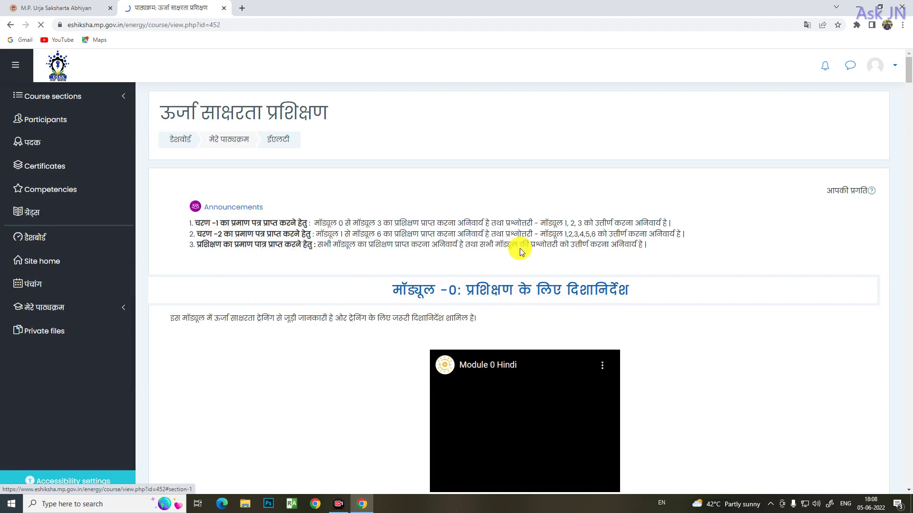
{"action": "left_click_drag", "start_coordinate": [251, 222], "coordinate": [621, 239]}
{"action": "left_click", "coordinate": [203, 235]}
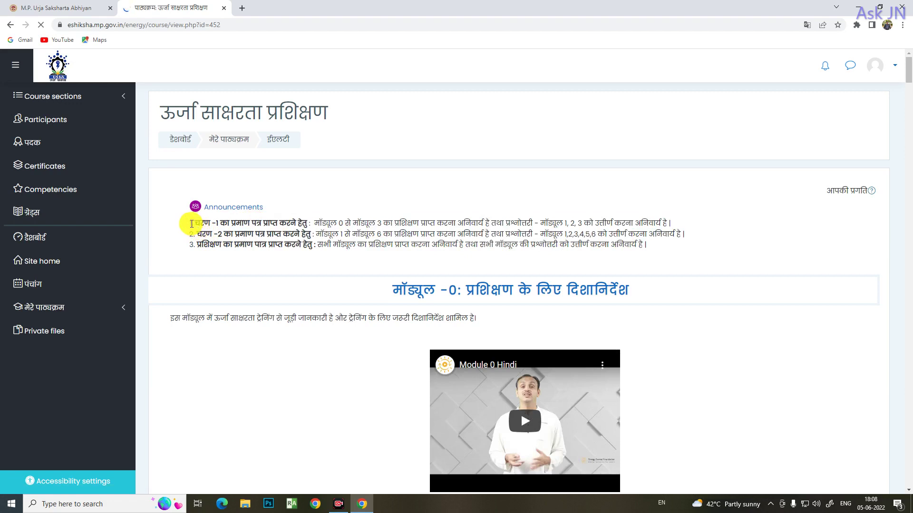
{"action": "left_click_drag", "start_coordinate": [192, 223], "coordinate": [680, 226]}
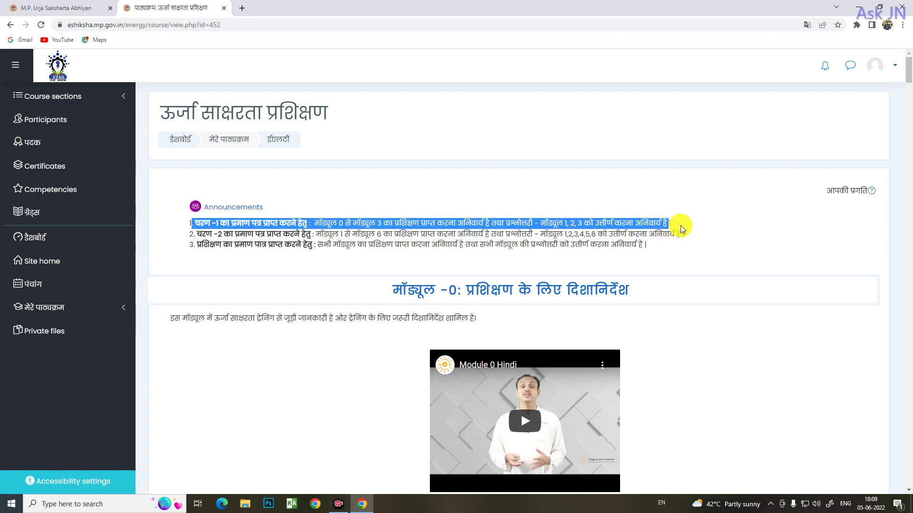
{"action": "left_click", "coordinate": [706, 232]}
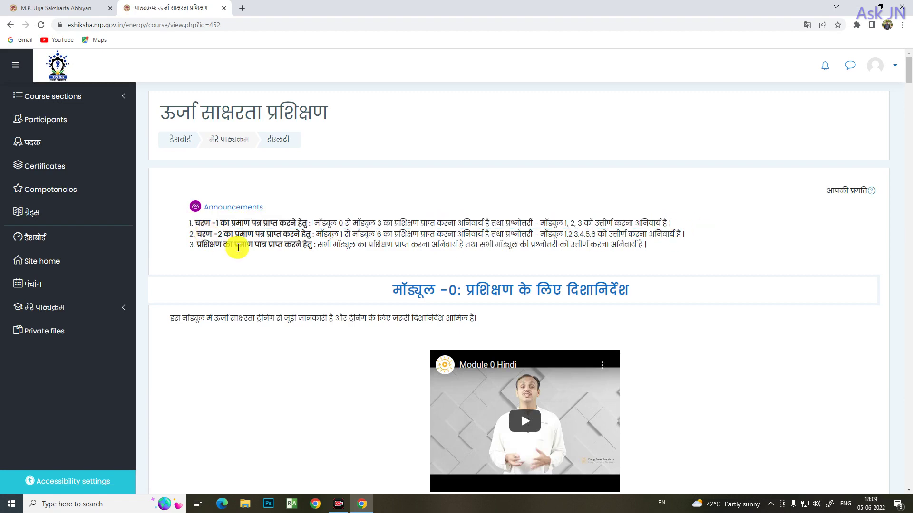
{"action": "scroll", "coordinate": [326, 283], "scroll_direction": "down", "scroll_amount": 5}
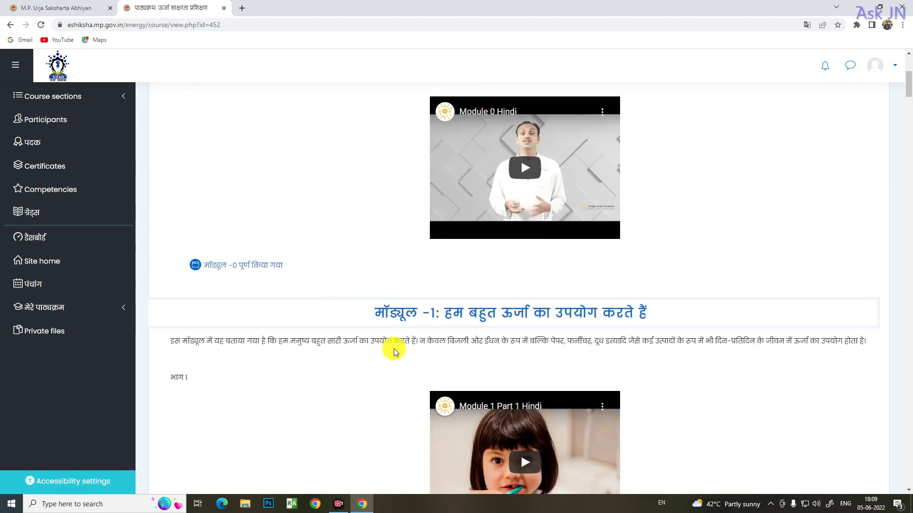
{"action": "scroll", "coordinate": [393, 350], "scroll_direction": "down", "scroll_amount": 8}
{"action": "scroll", "coordinate": [394, 353], "scroll_direction": "up", "scroll_amount": 15}
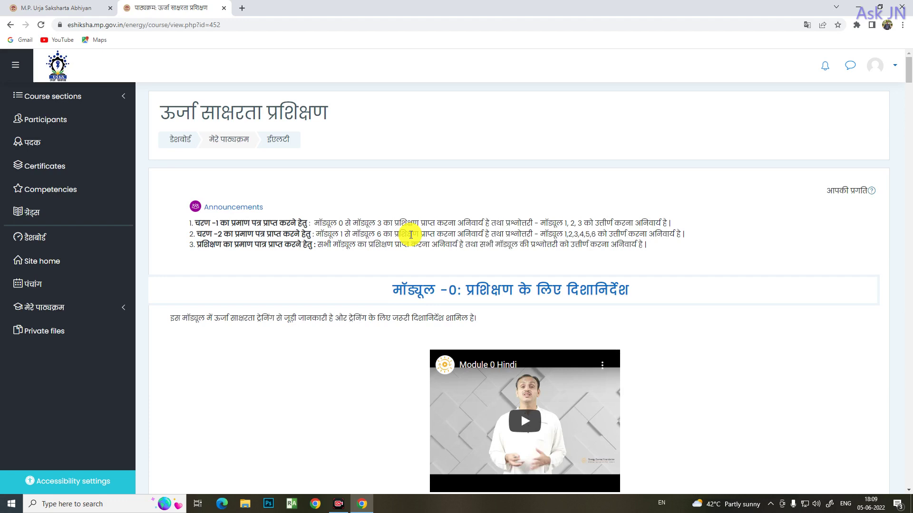
{"action": "left_click_drag", "start_coordinate": [383, 223], "coordinate": [434, 234]}
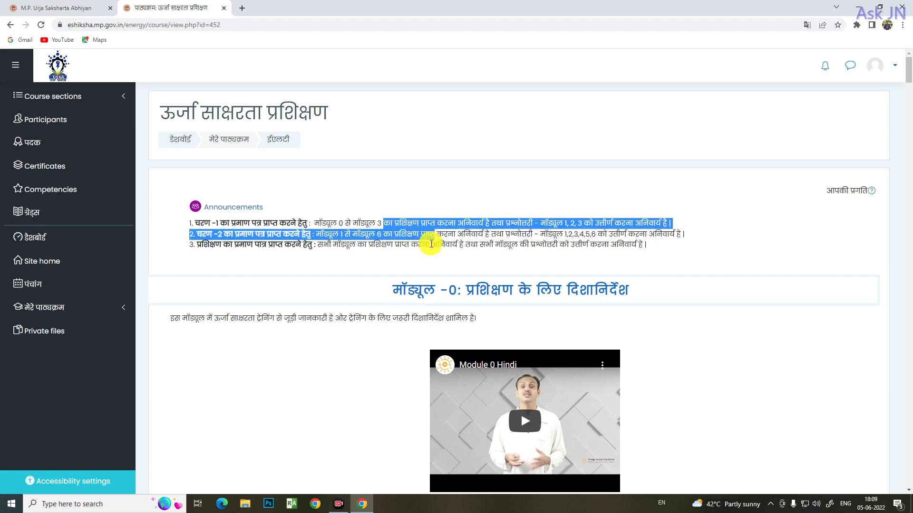
{"action": "left_click", "coordinate": [471, 246]}
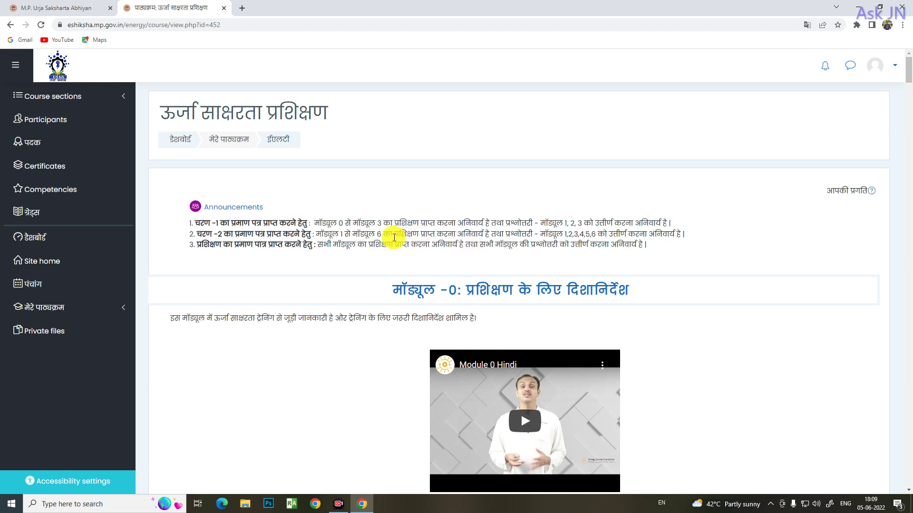
{"action": "left_click_drag", "start_coordinate": [396, 236], "coordinate": [526, 241]}
{"action": "left_click", "coordinate": [523, 242]}
{"action": "scroll", "coordinate": [383, 321], "scroll_direction": "down", "scroll_amount": 5}
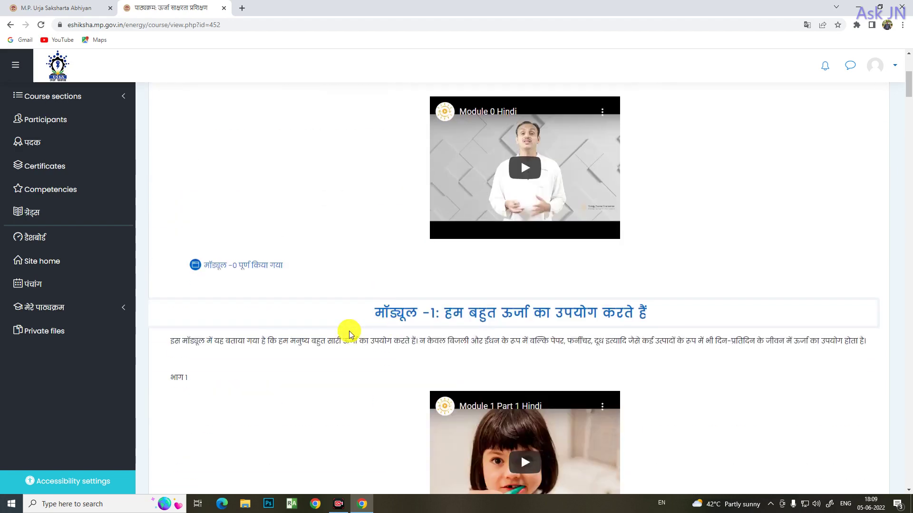
{"action": "scroll", "coordinate": [252, 342], "scroll_direction": "up", "scroll_amount": 5}
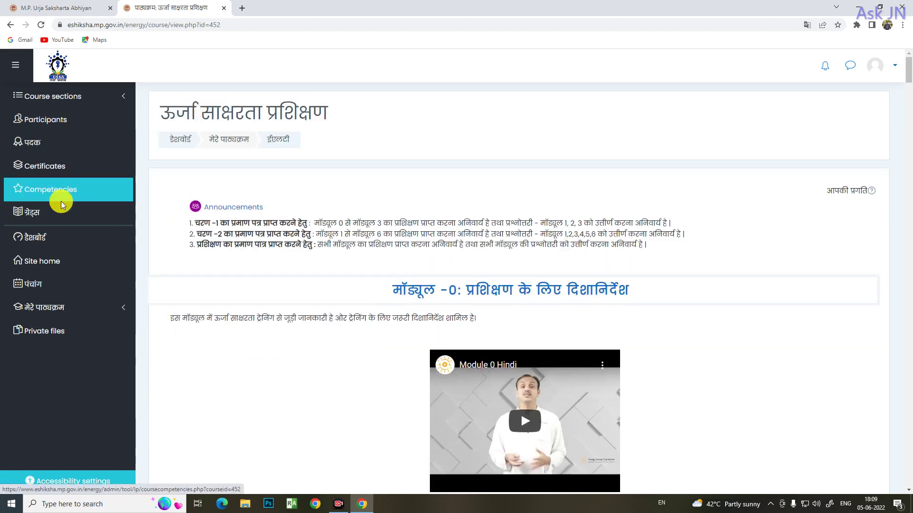